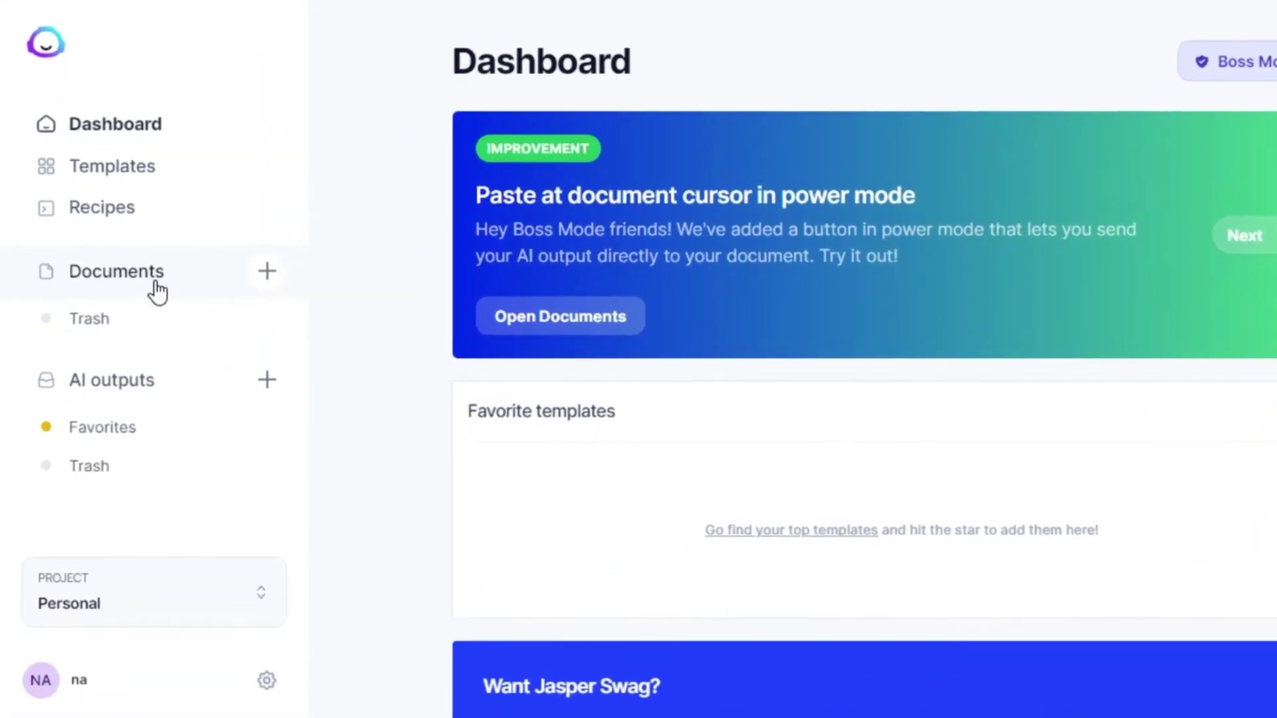
- Create a new blank document from scratch
click(157, 282)
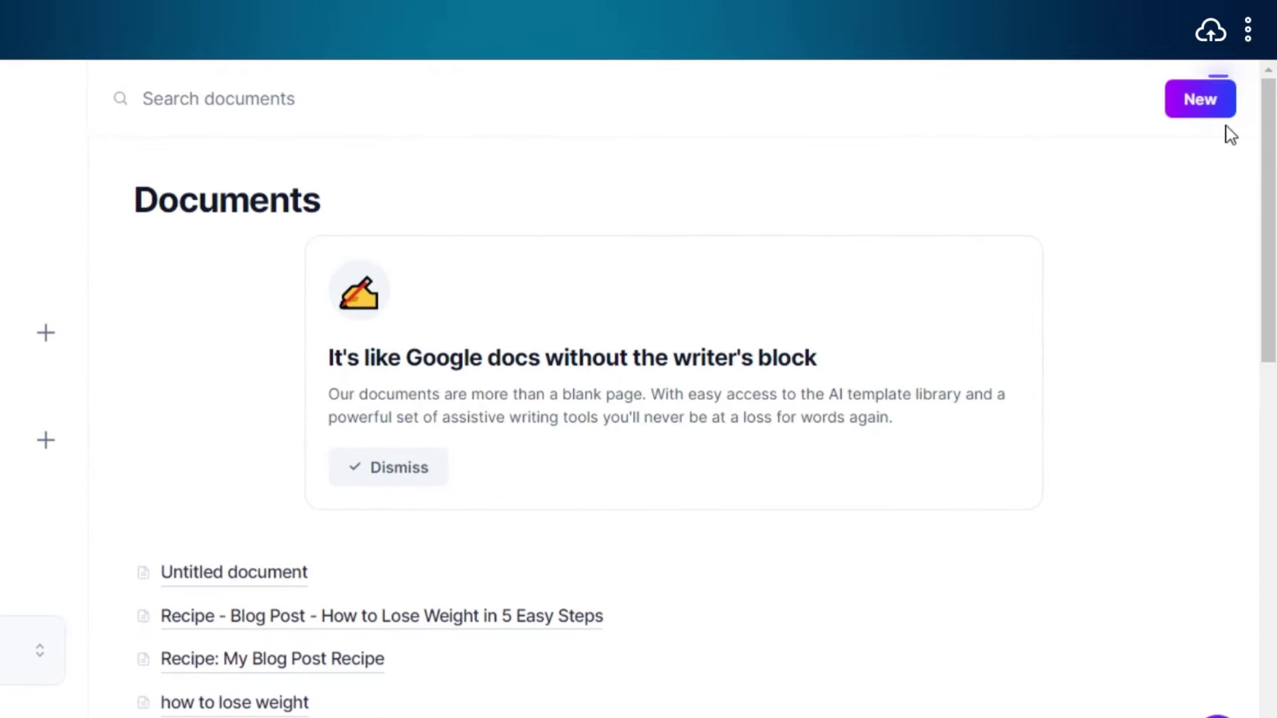
click(1216, 107)
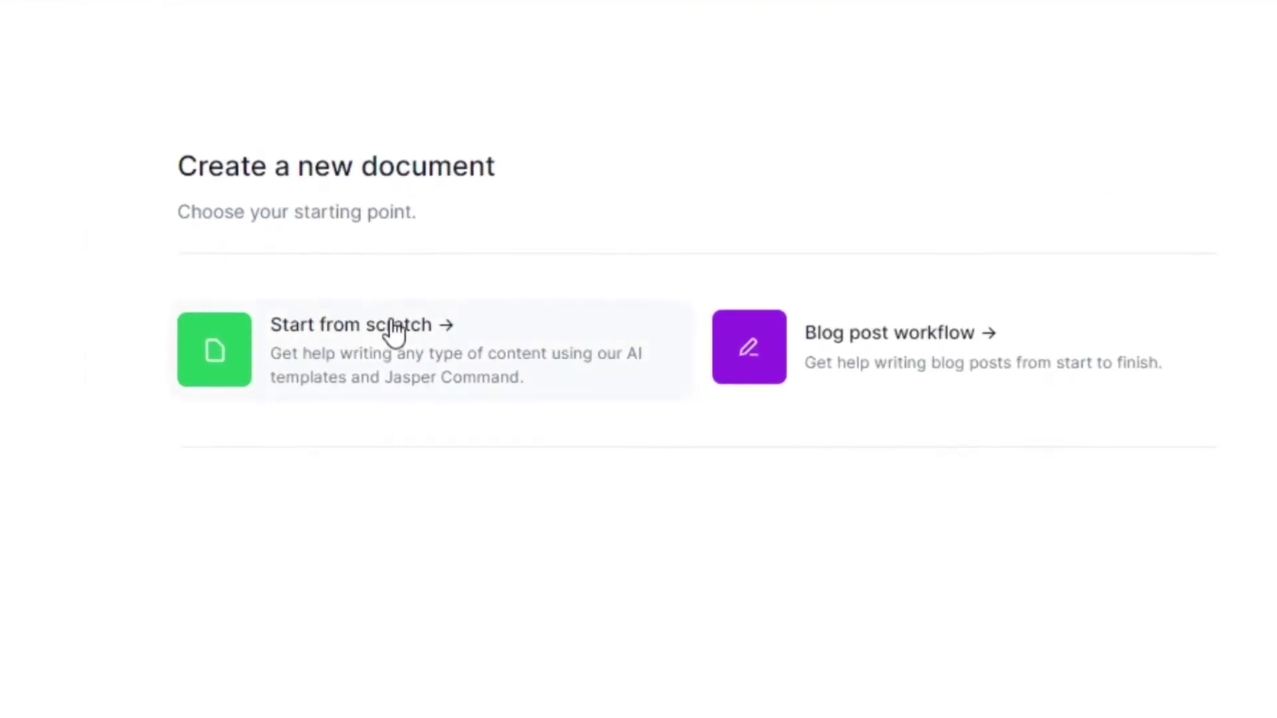
click(406, 339)
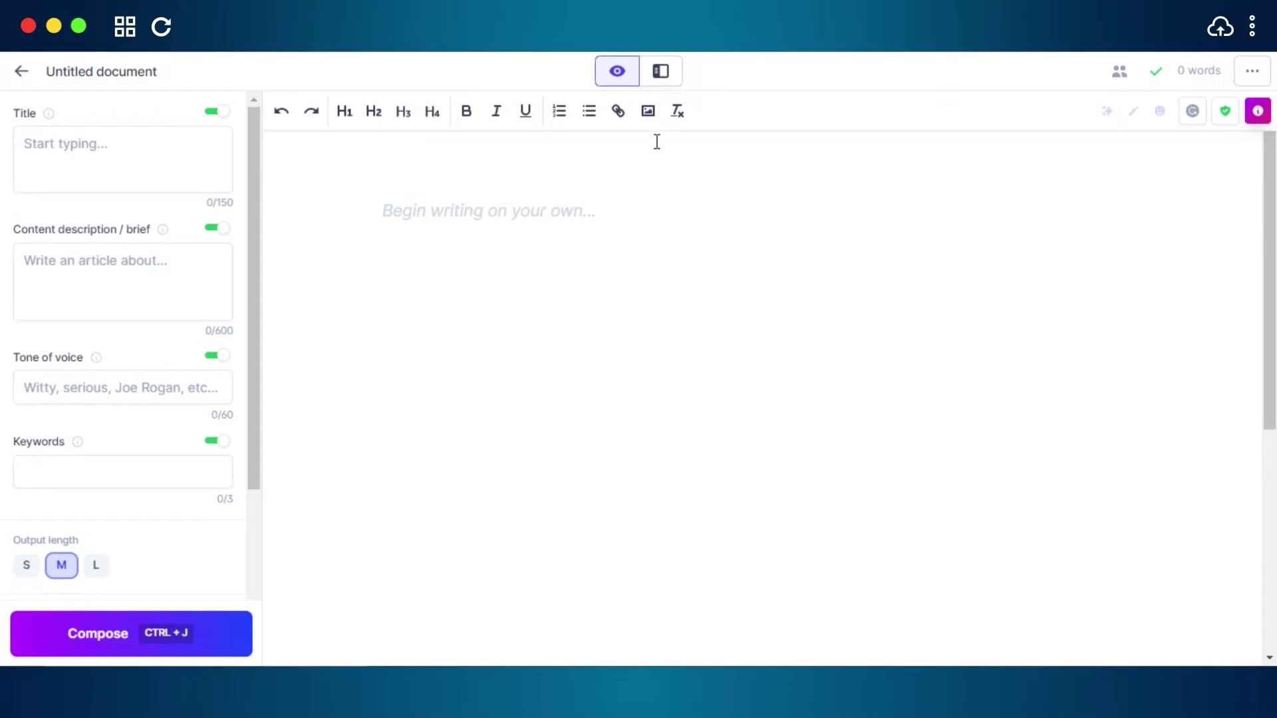
- Turn on Power mode and scroll through the AI template library
click(663, 74)
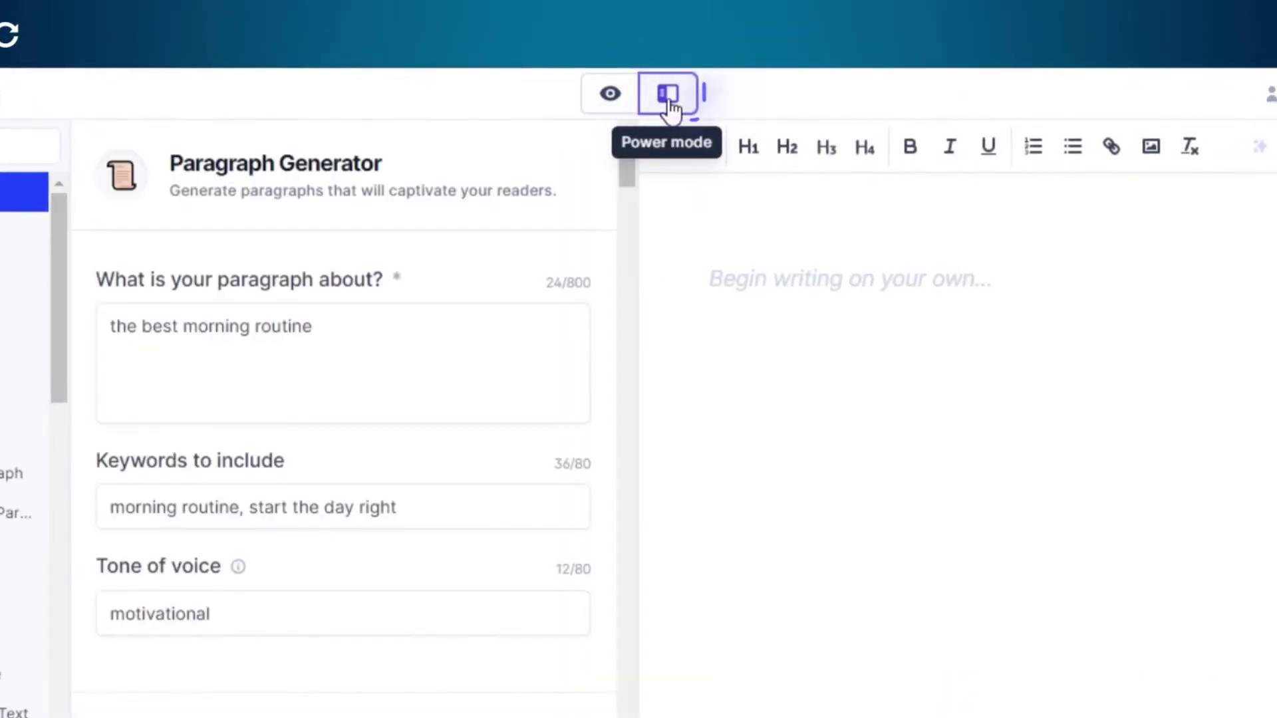
drag(64, 288, 40, 368)
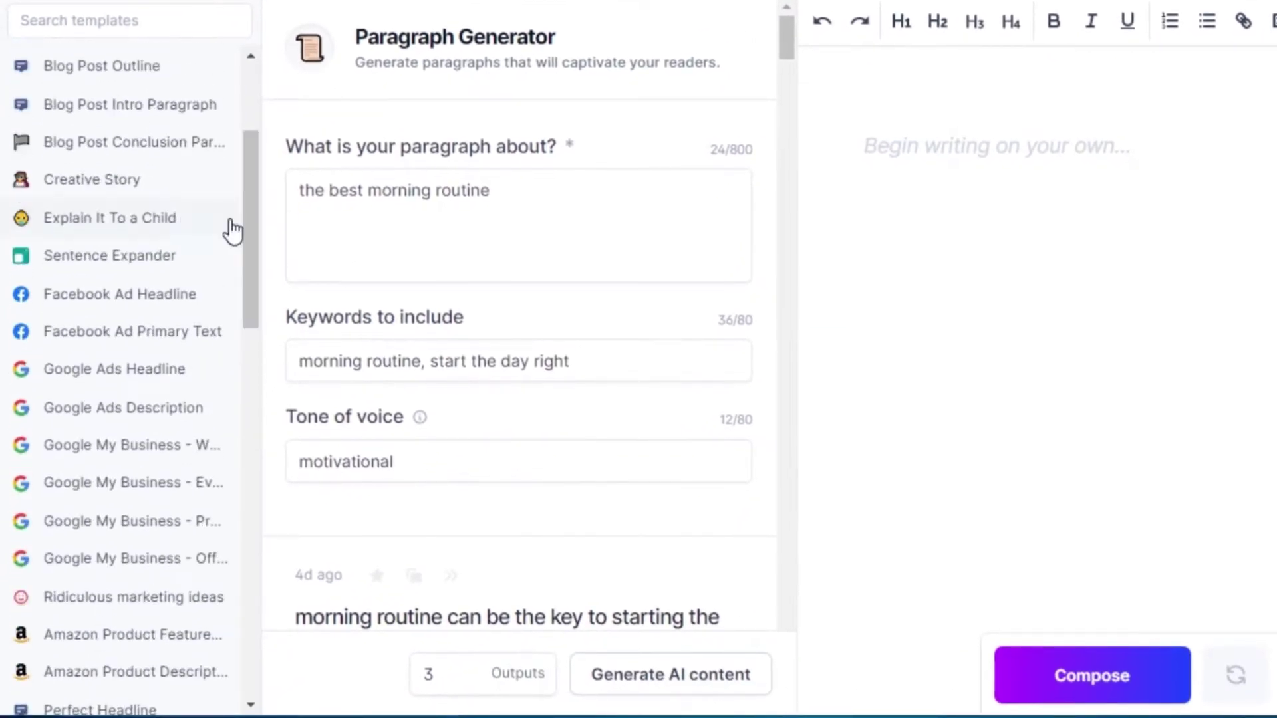
click(256, 403)
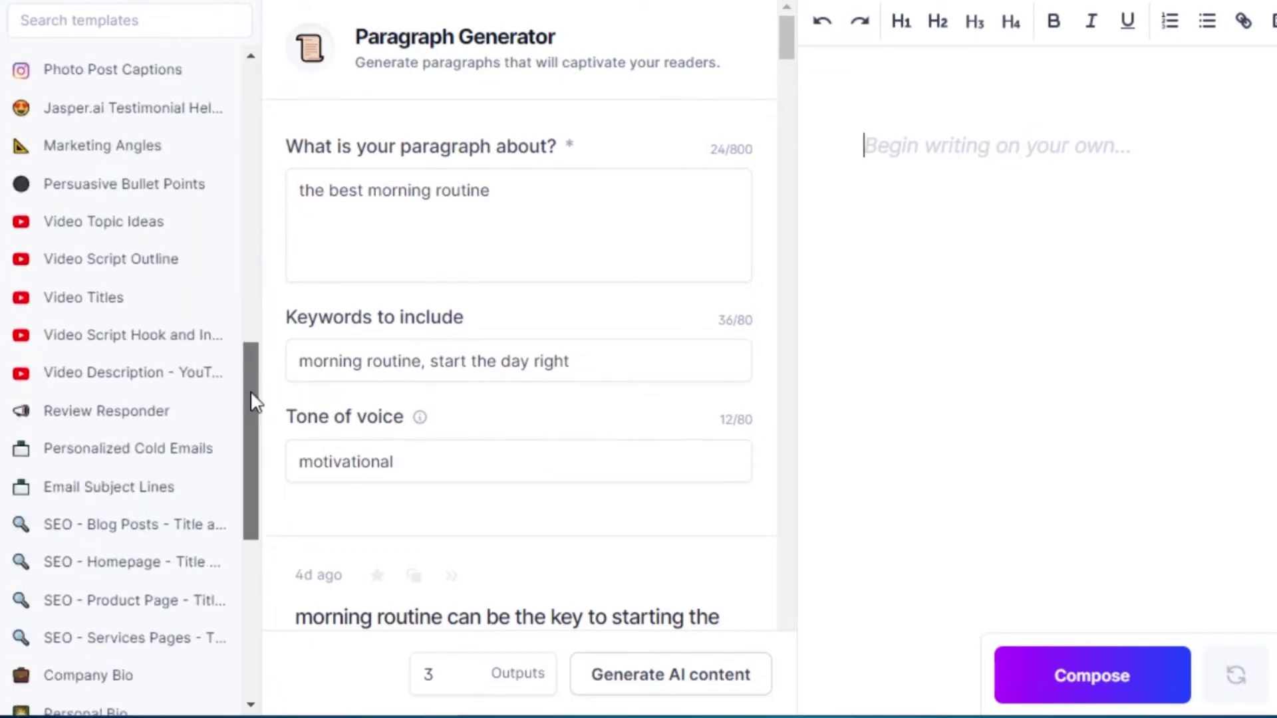
drag(256, 402, 250, 535)
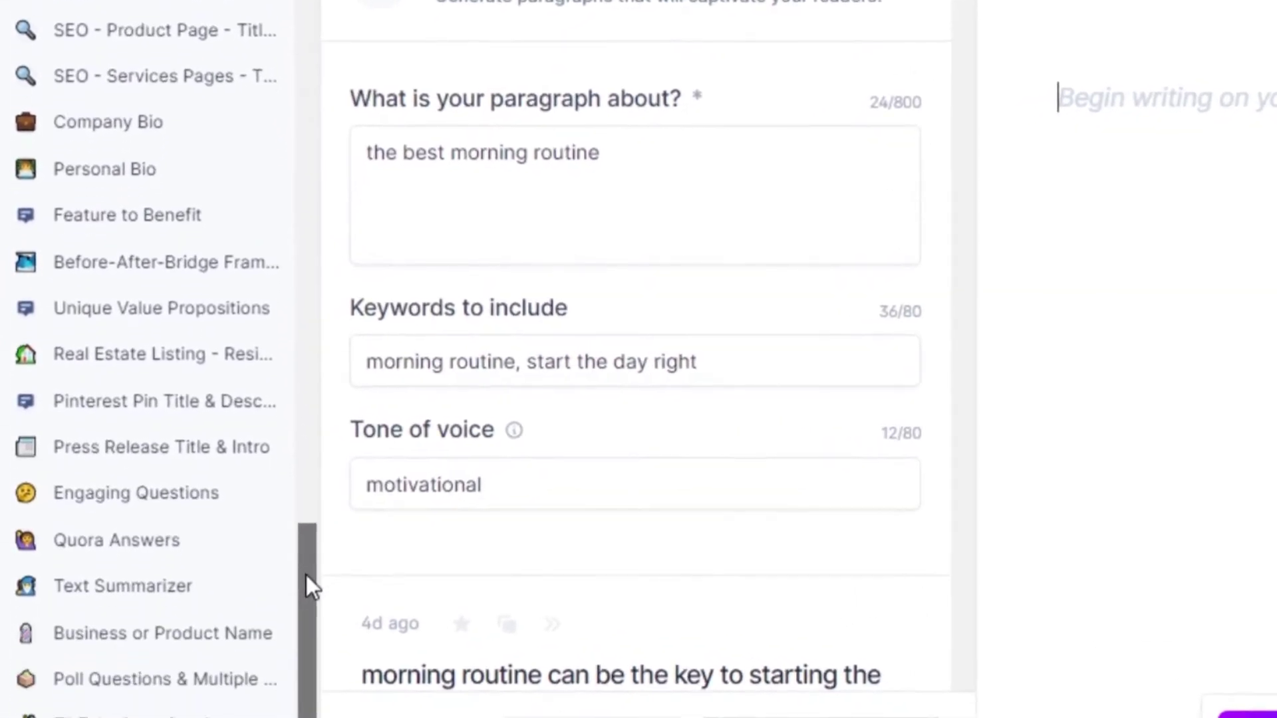
- Fill the Pinterest pin template: keywords 'real estate, modern homes', ABC Builders Inc, formal tone
click(80, 393)
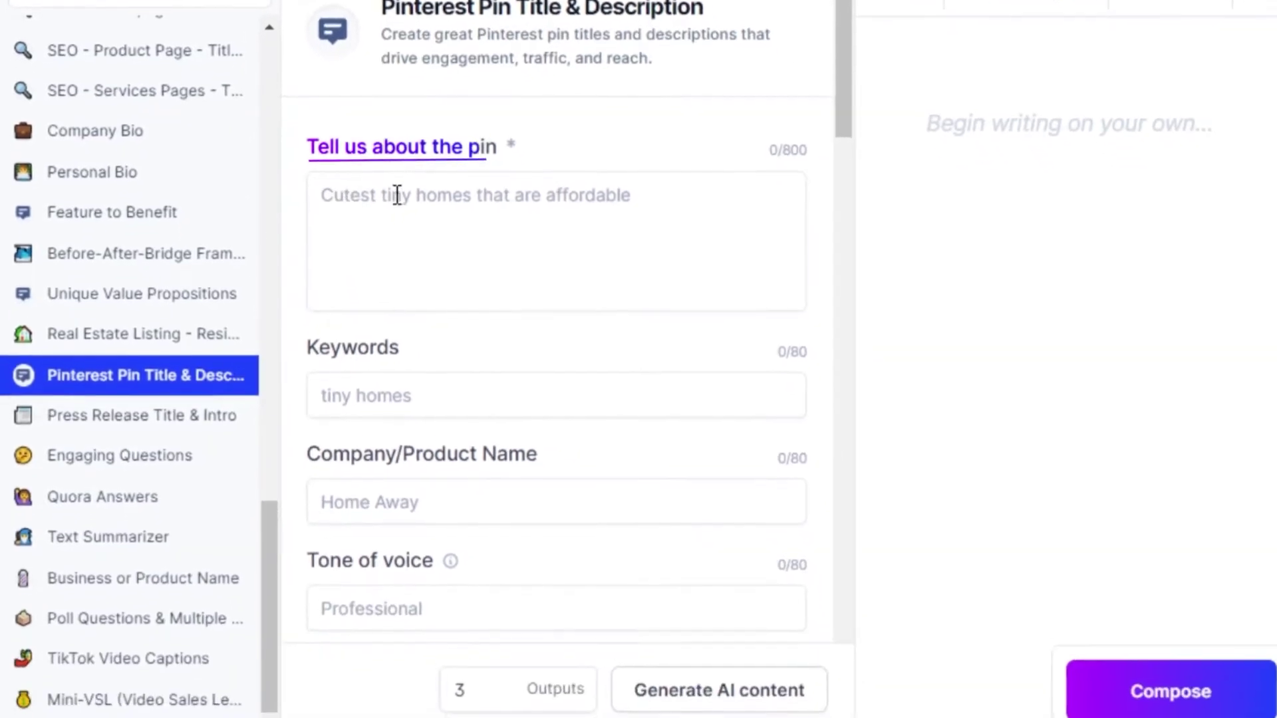
click(349, 197)
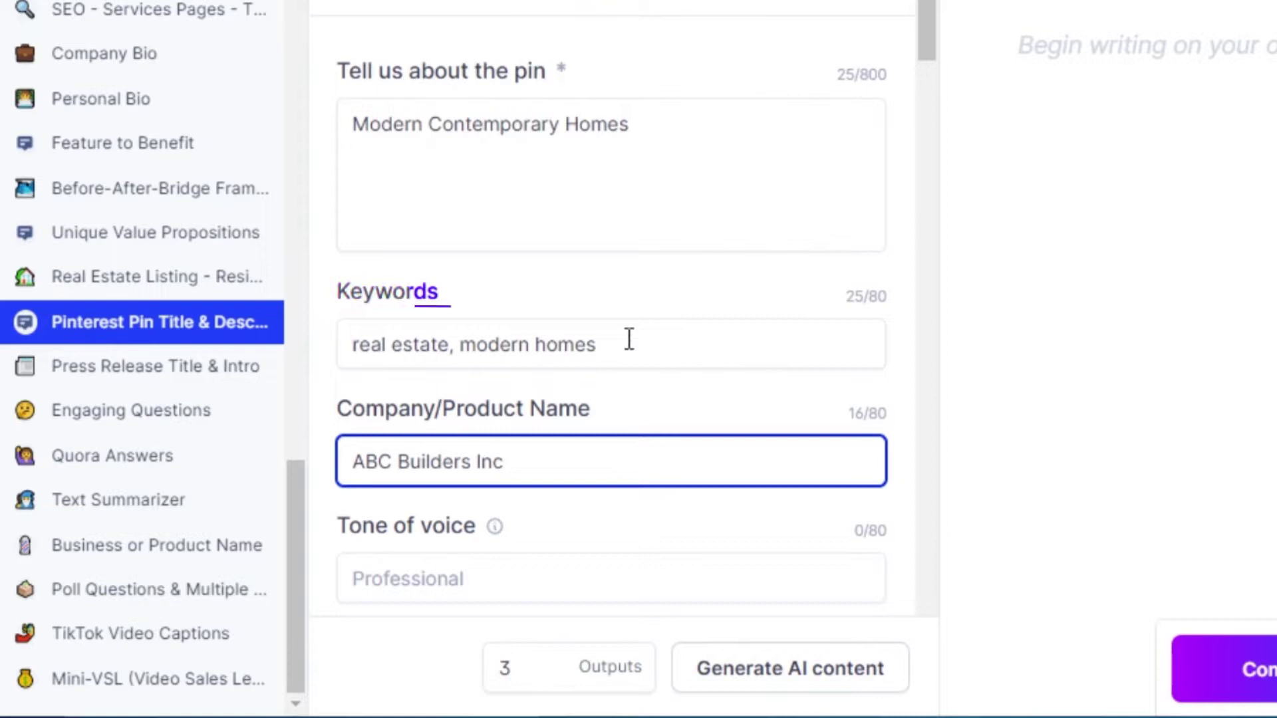
drag(920, 7, 926, 40)
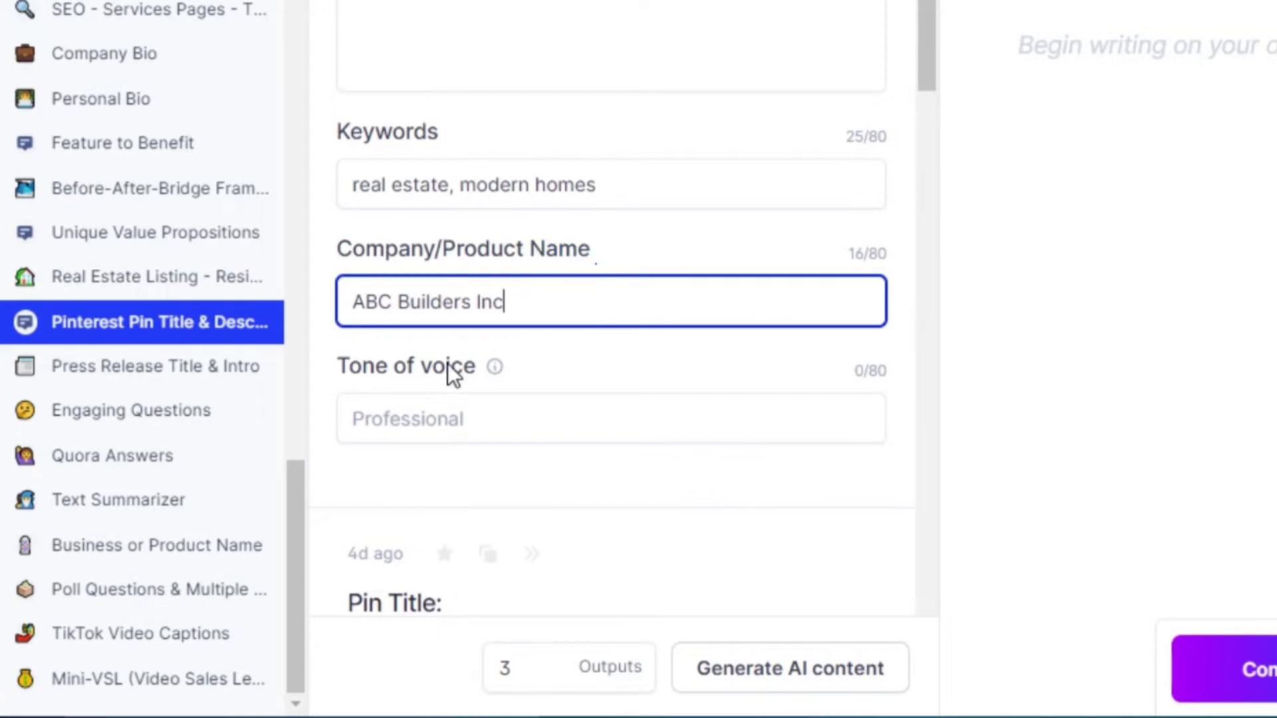
click(462, 412)
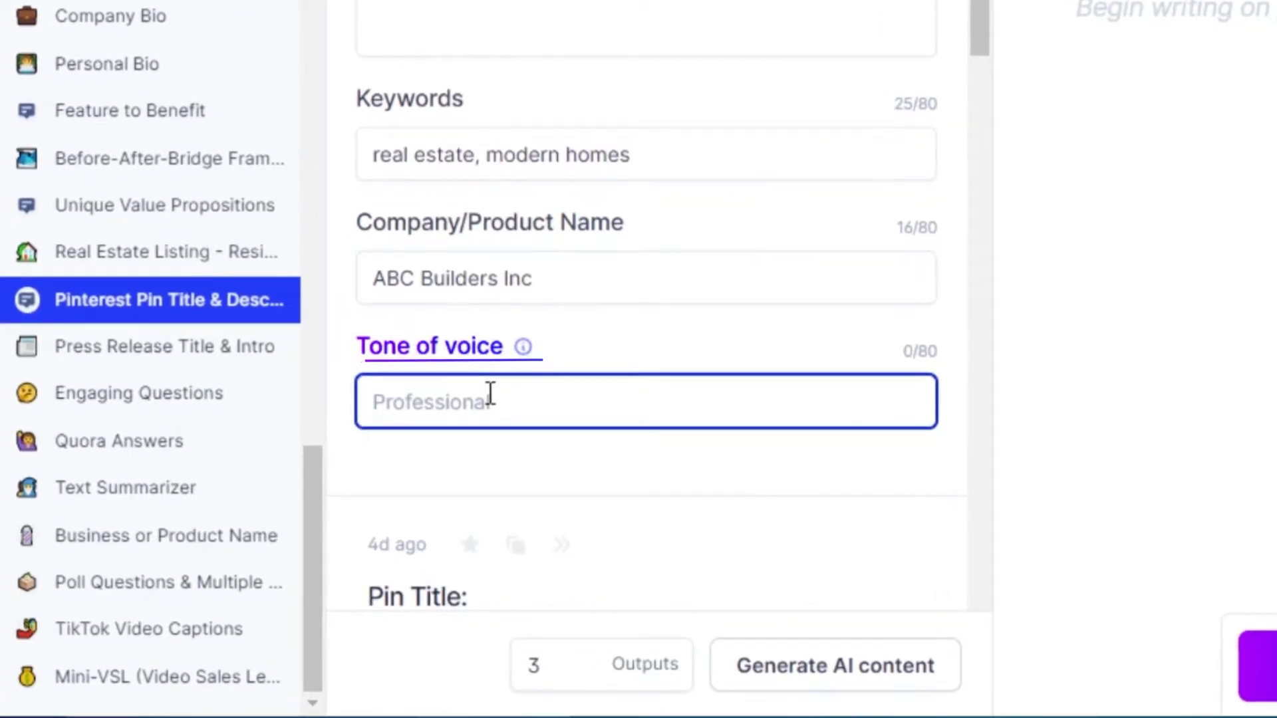
text(formal)
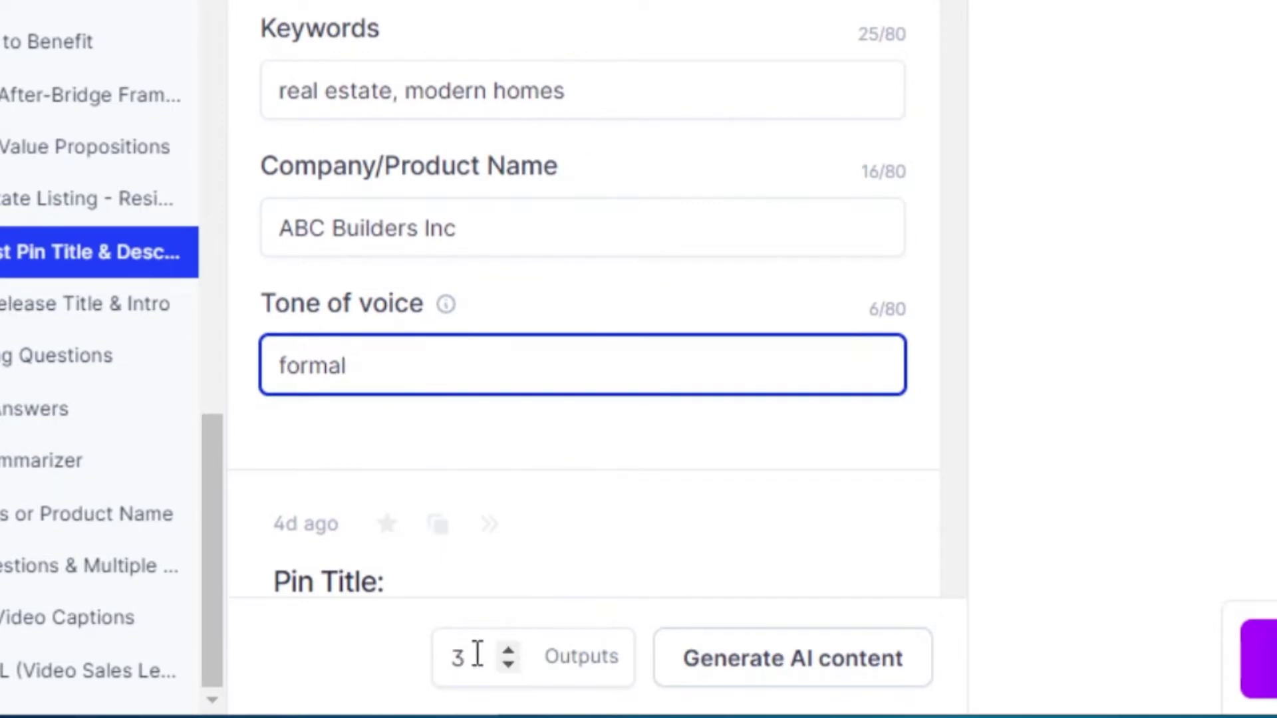
click(769, 680)
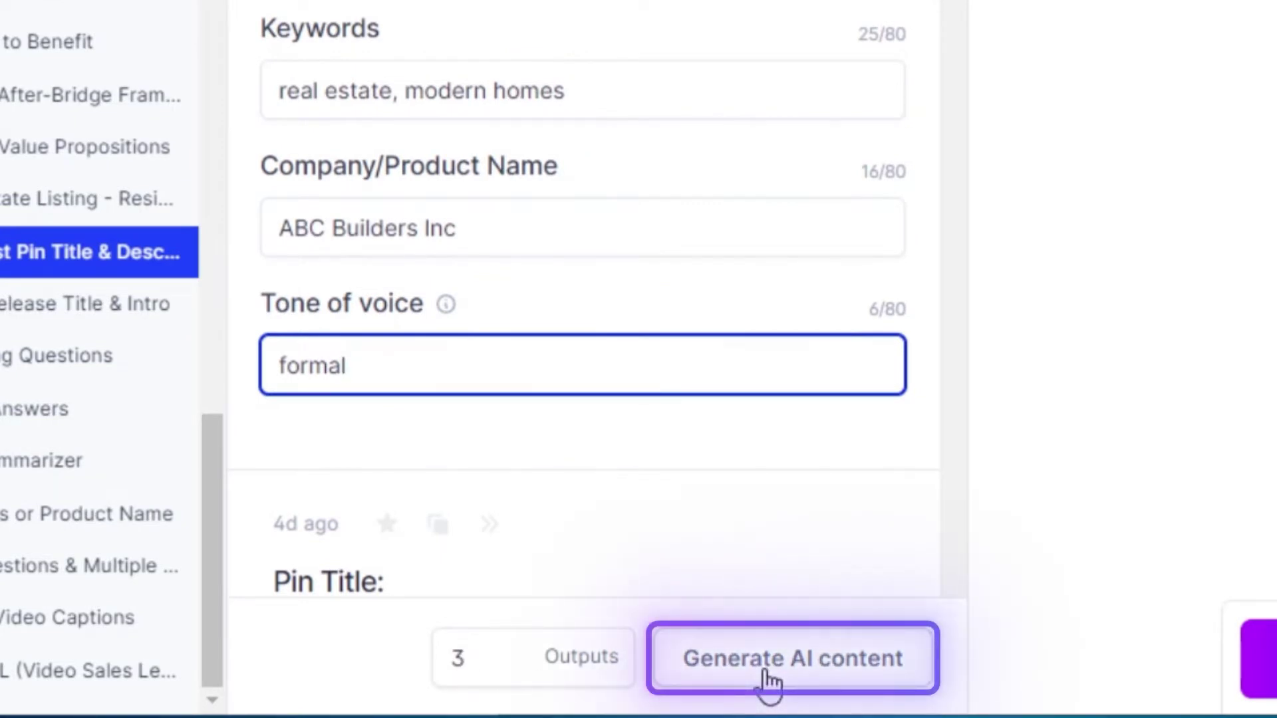
- Generate three pin suggestions and copy 'ABC Builders Inc | Modern Contemporary Homes'
click(768, 680)
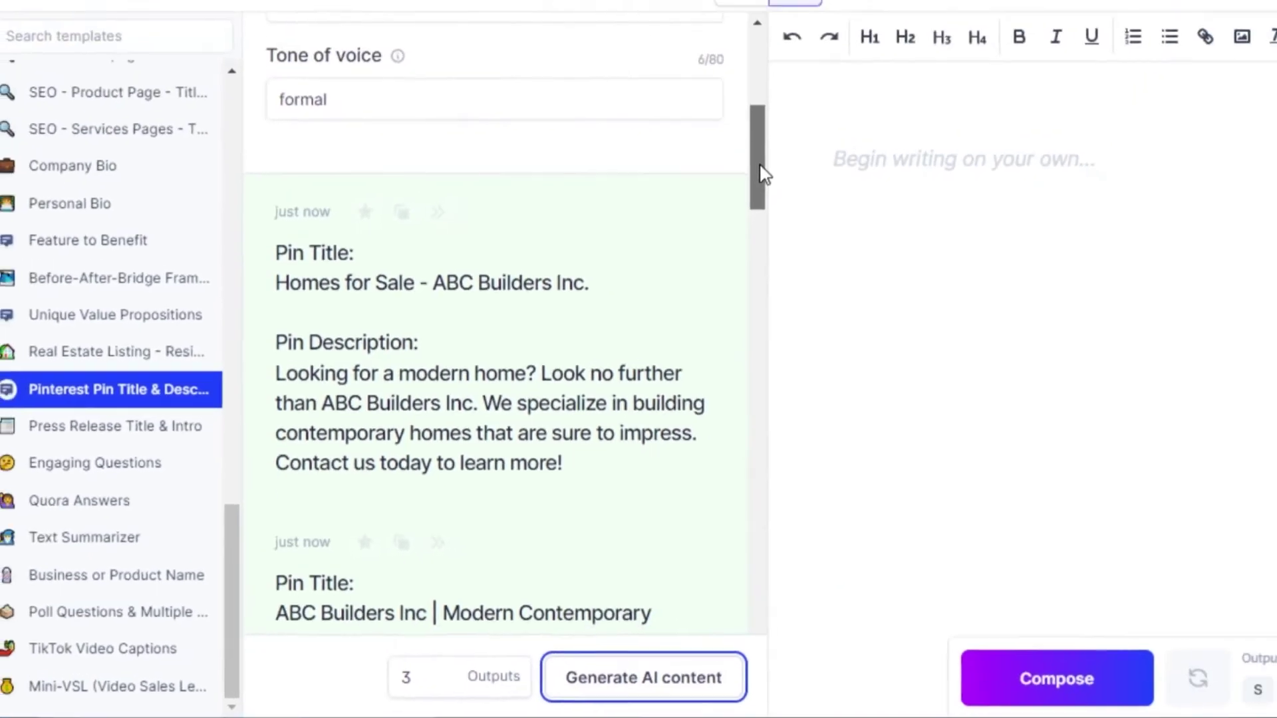
scroll(764, 174, down, 4)
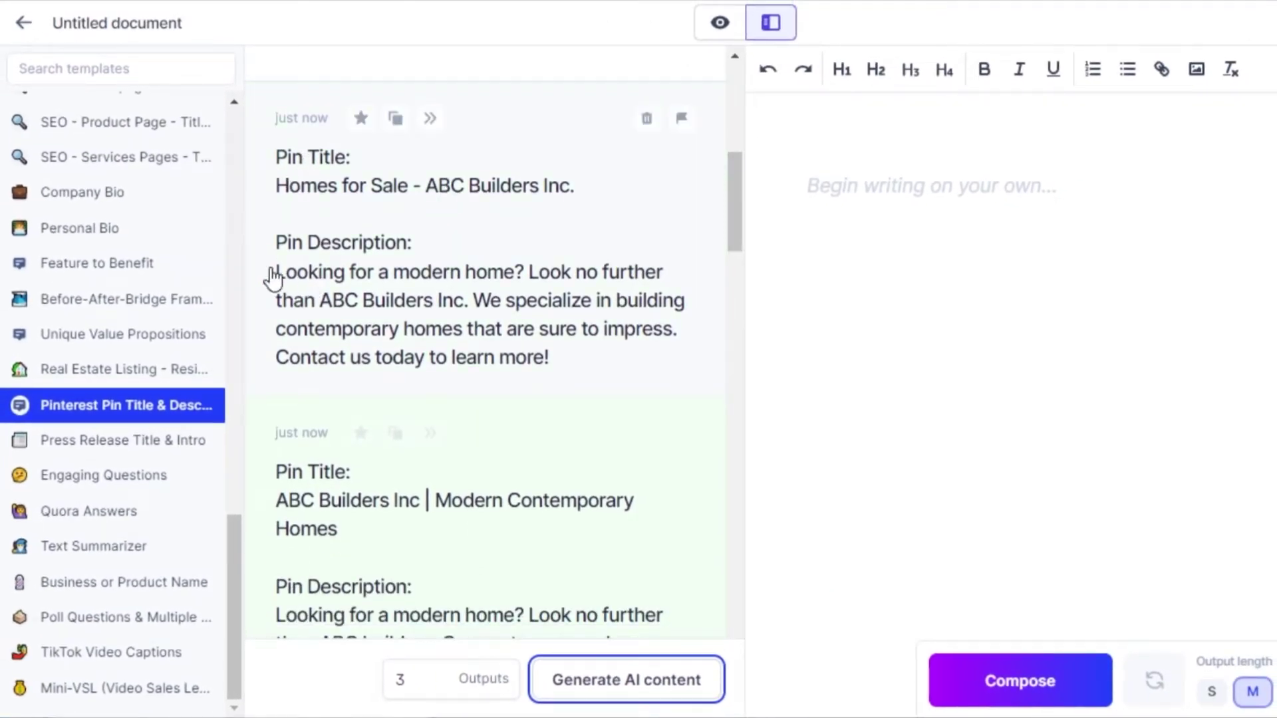
mouse_move(736, 213)
mouse_down()
mouse_move(743, 320)
mouse_move(737, 221)
mouse_up()
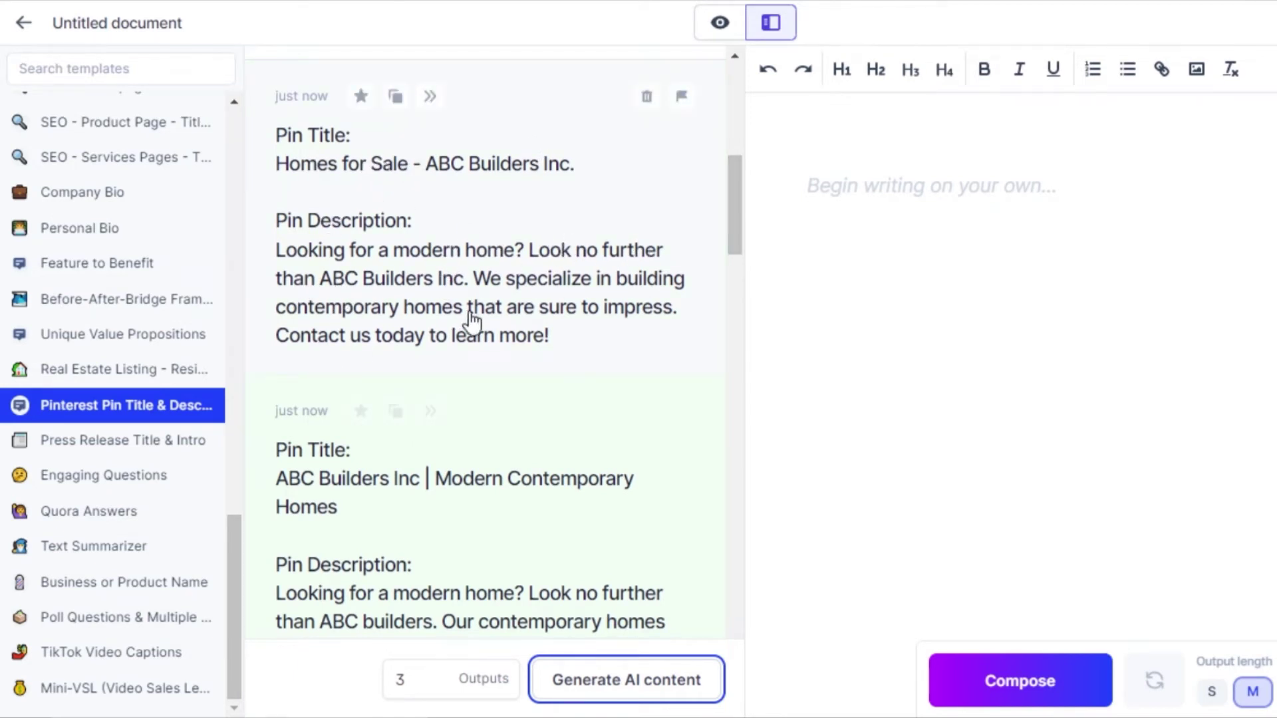
click(729, 193)
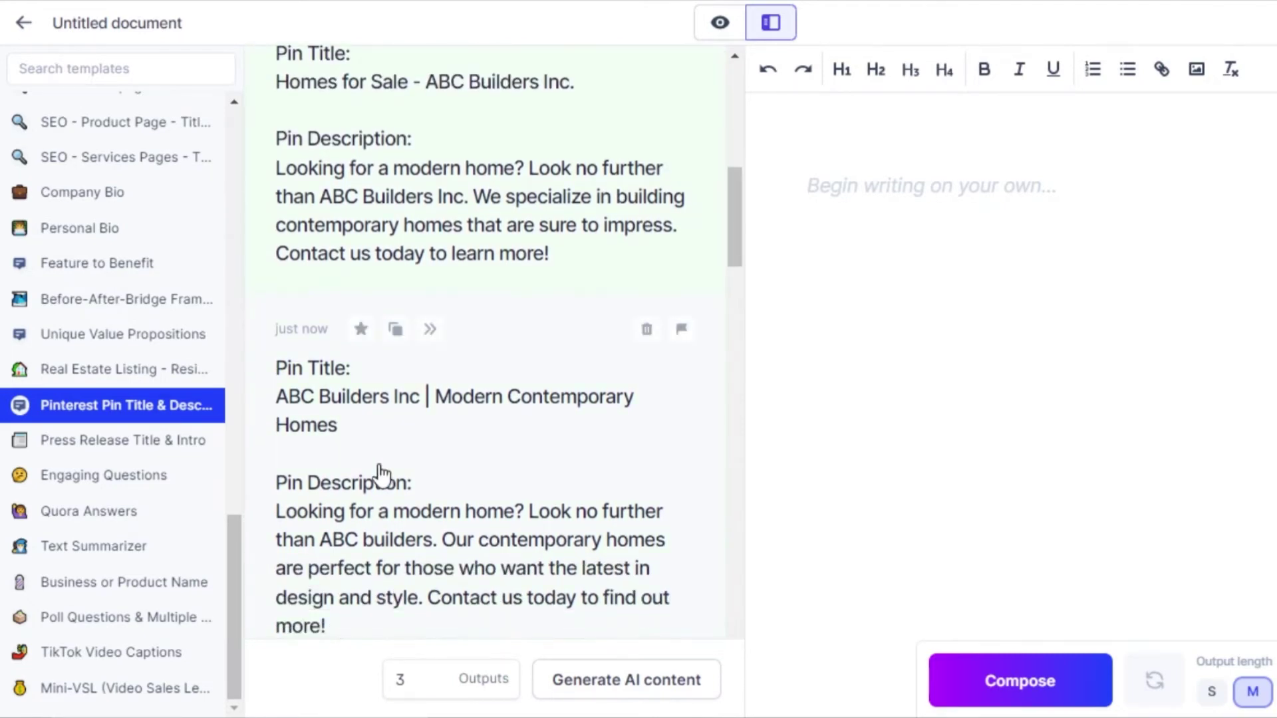
click(395, 329)
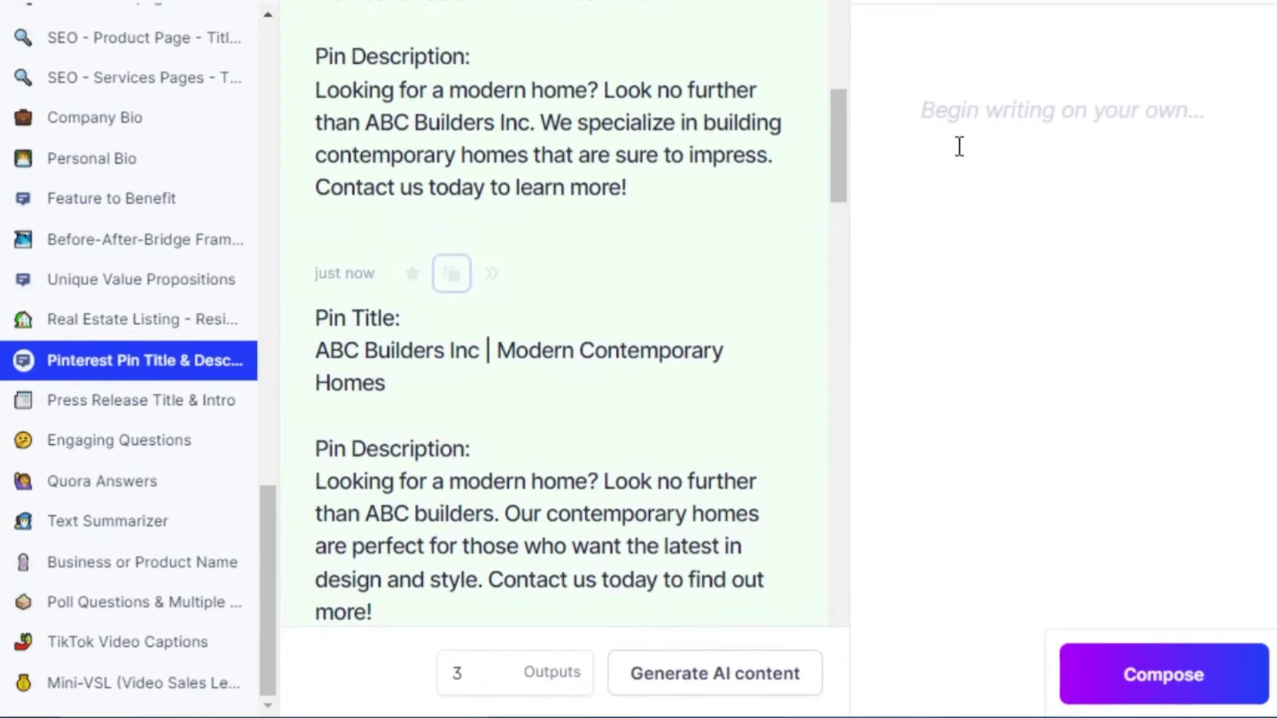
- Paste the copied Modern Contemporary Homes pin into the document
right_click(932, 154)
click(991, 337)
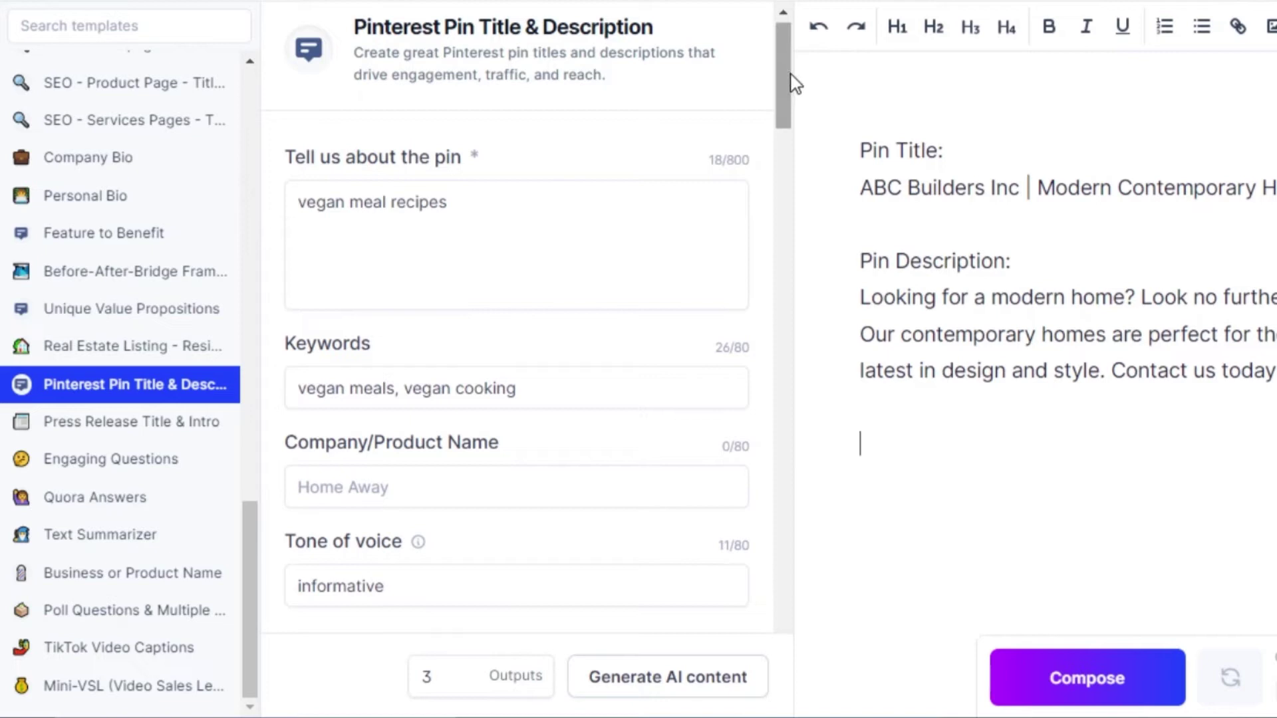
- Generate three informative-tone pin outputs for vegan meal recipes
scroll(785, 100, down, 2)
scroll(791, 100, up, 1)
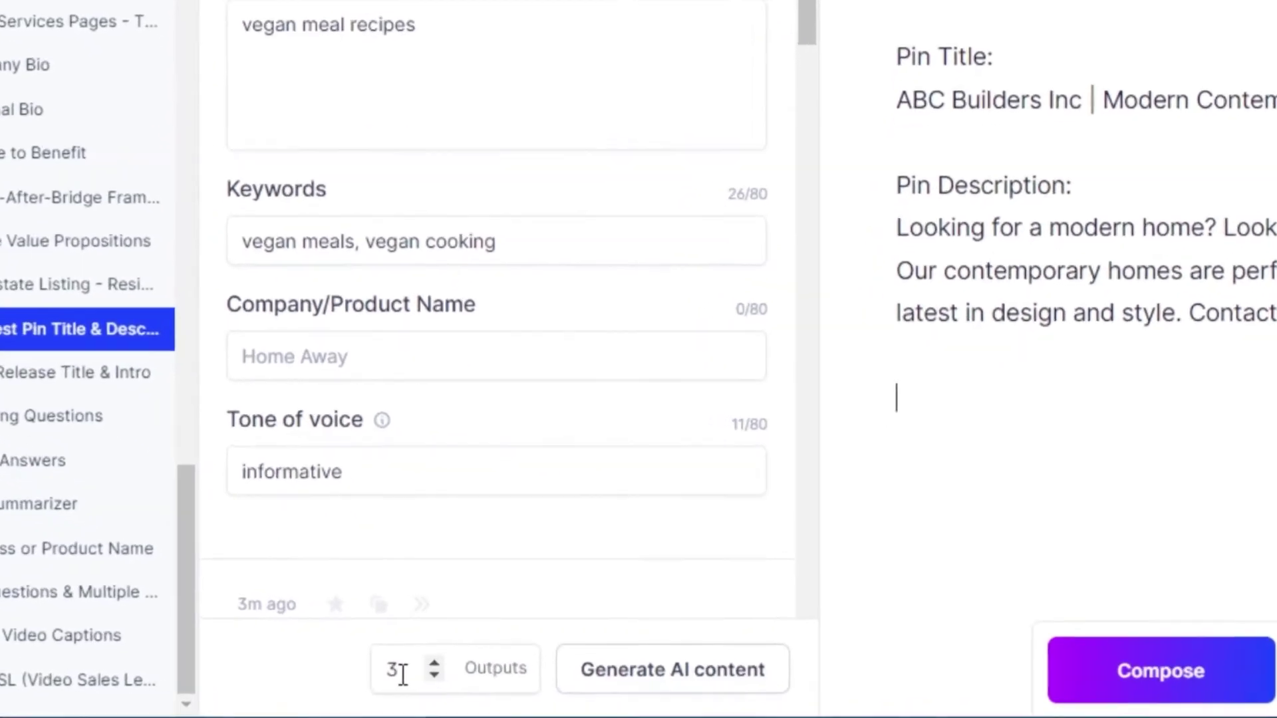
click(626, 667)
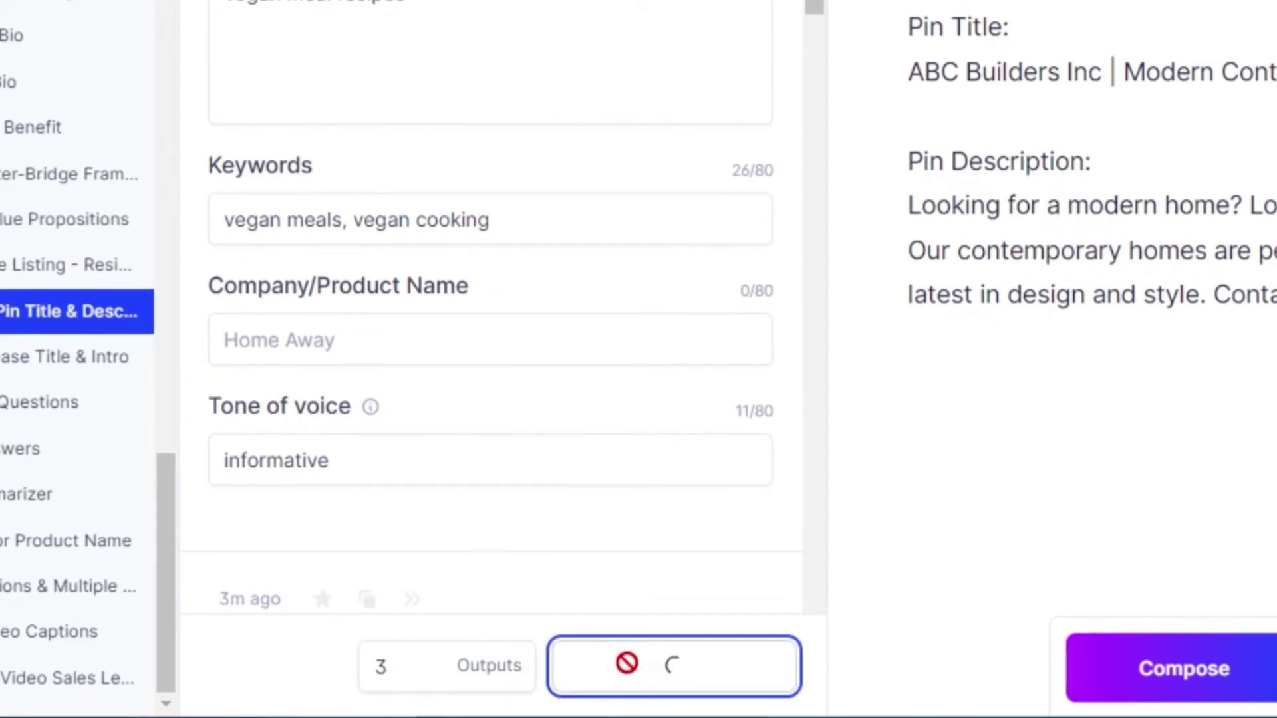
- Scroll through the three generated vegan recipe pin outputs to review them
drag(799, 109, 797, 169)
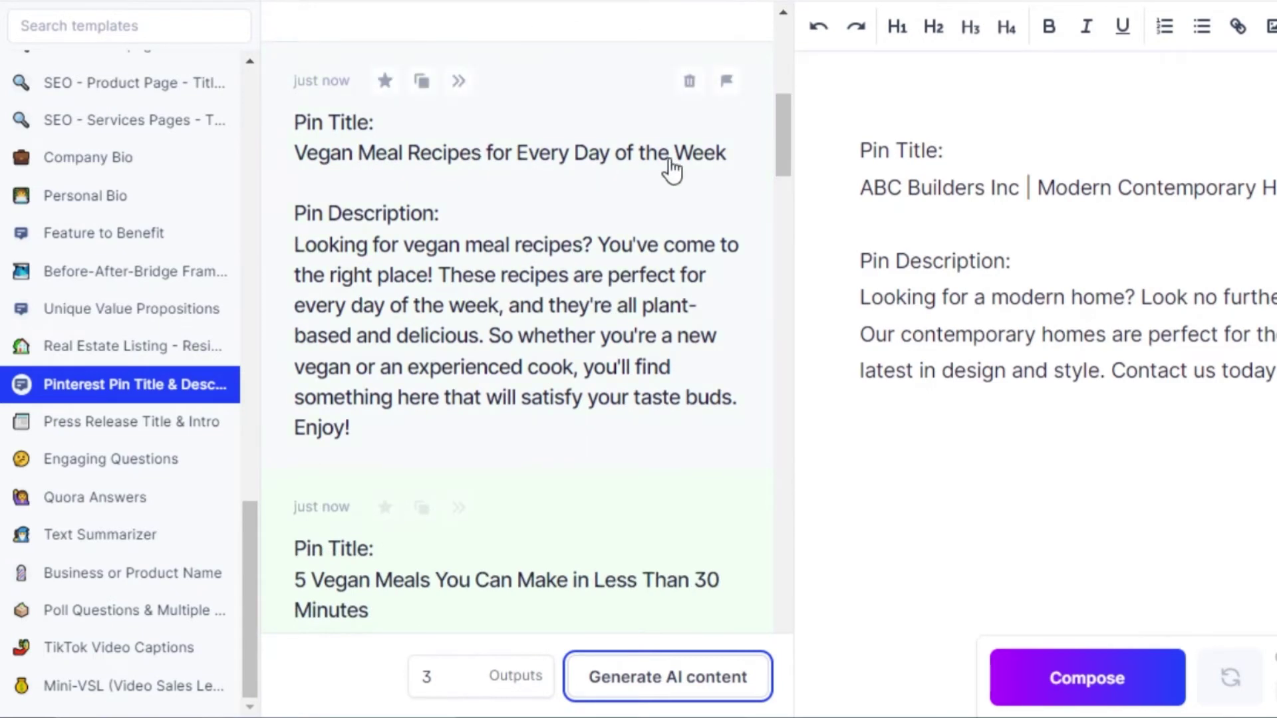
drag(785, 152, 788, 163)
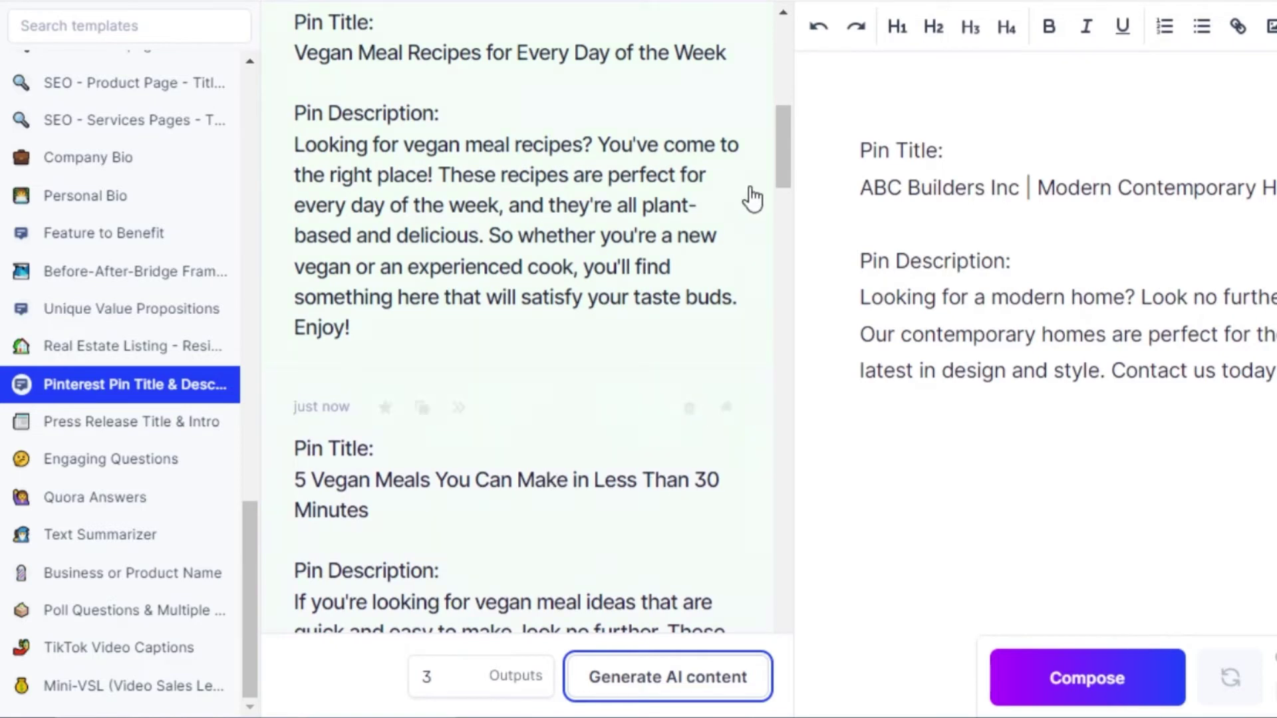
drag(788, 145, 792, 201)
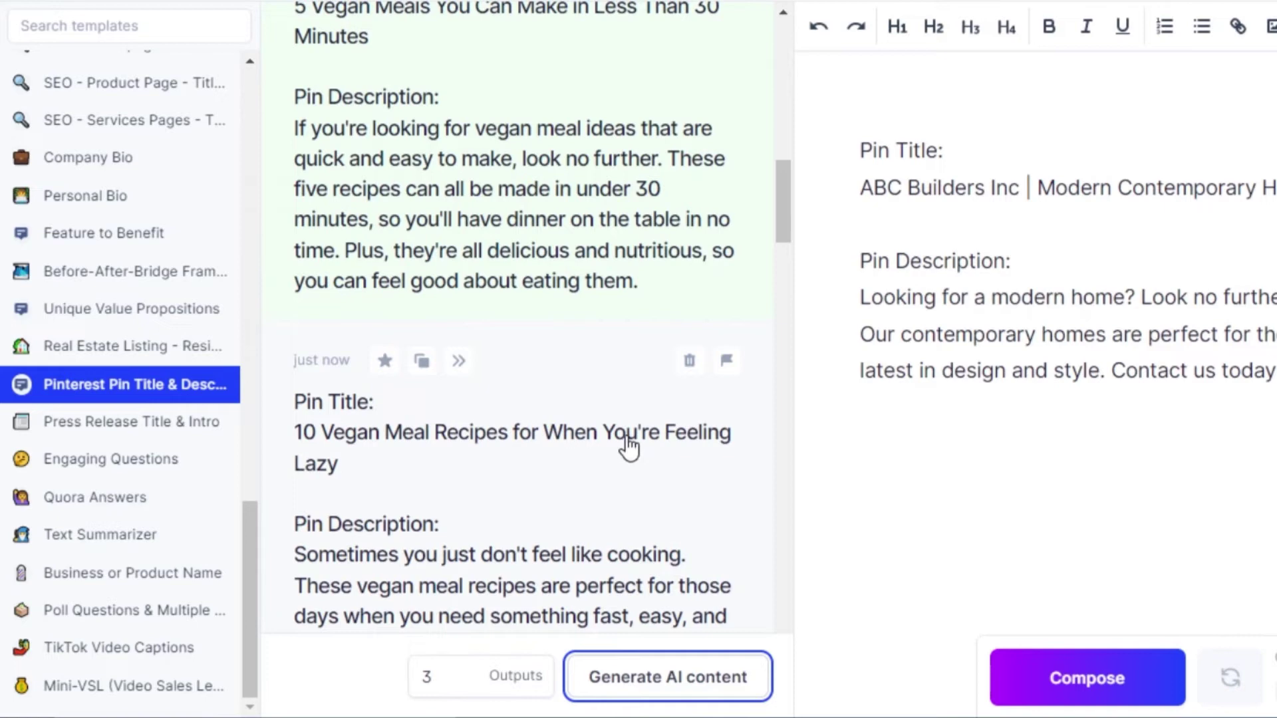
drag(789, 219, 781, 163)
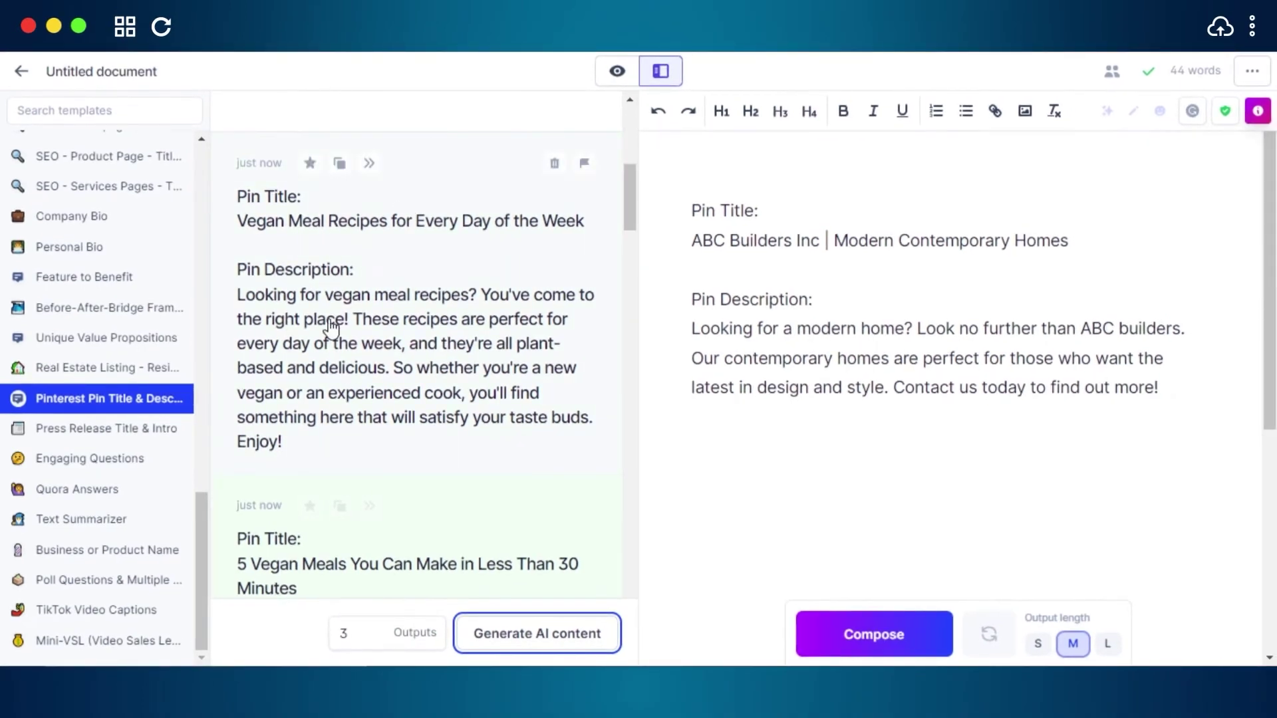
- Copy the 'Vegan Meal Recipes for Every Day of the Week' pin and paste it below the homes pin
click(340, 165)
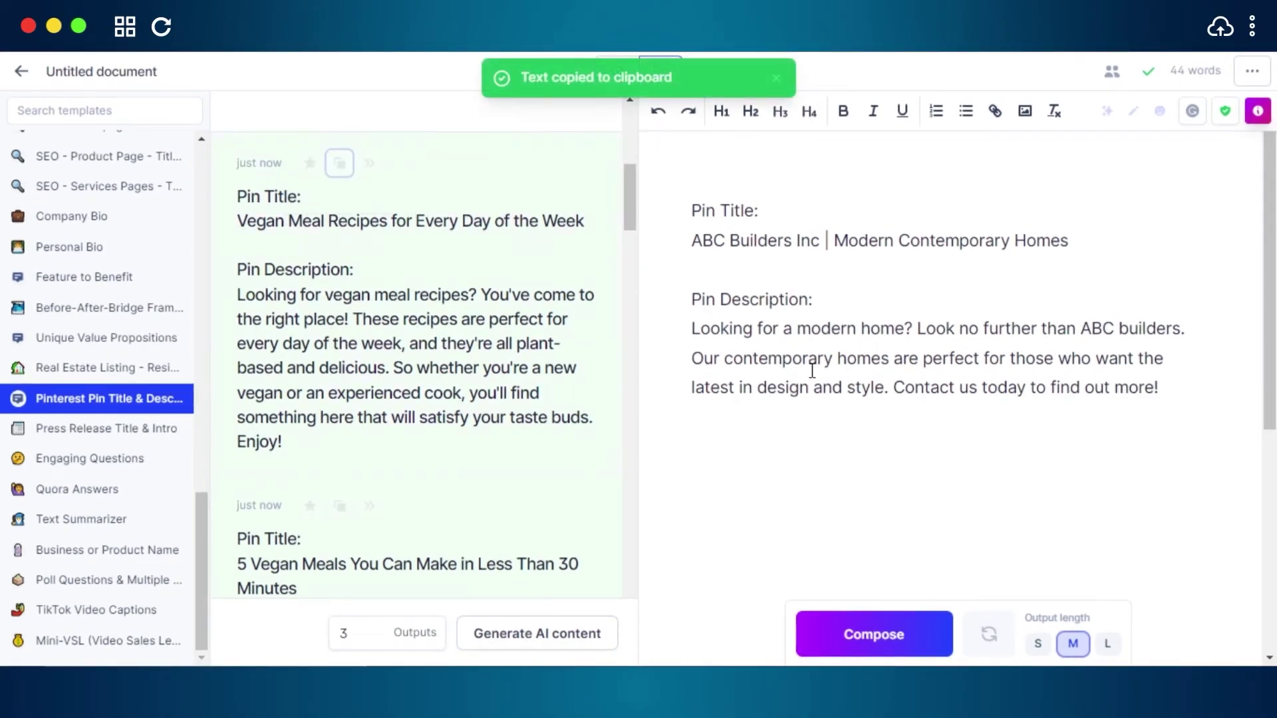
right_click(756, 461)
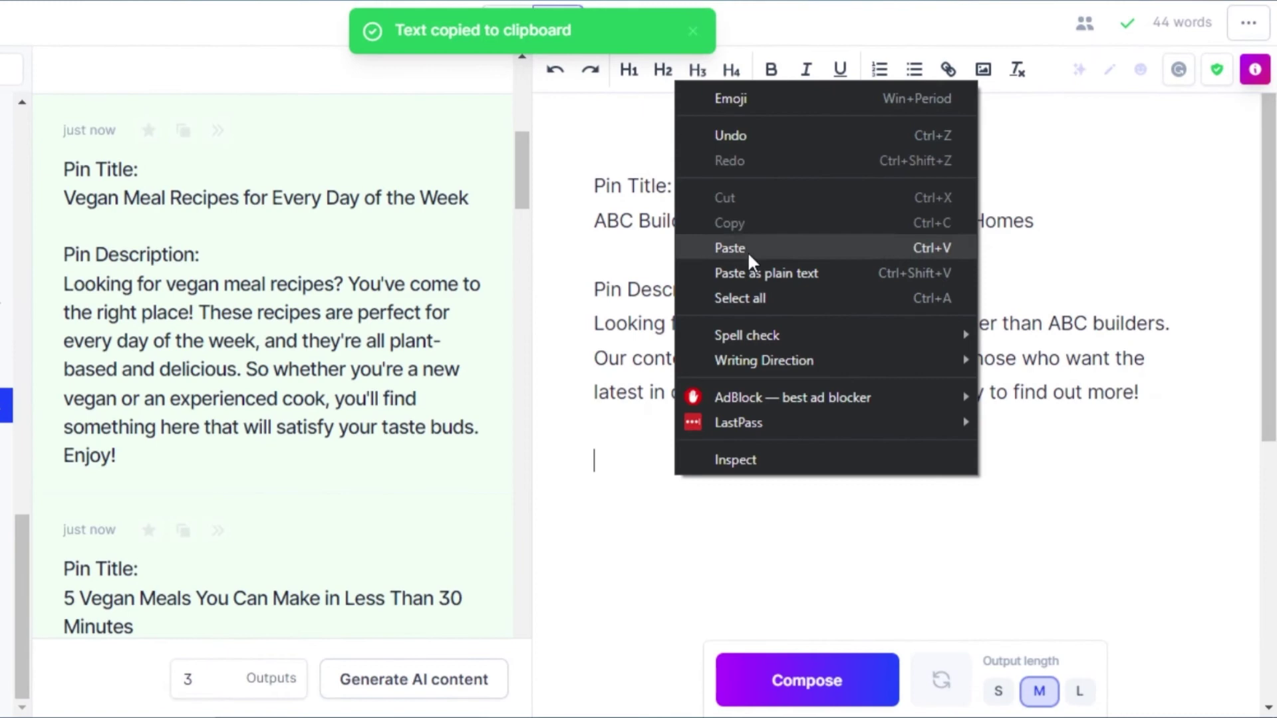
click(818, 261)
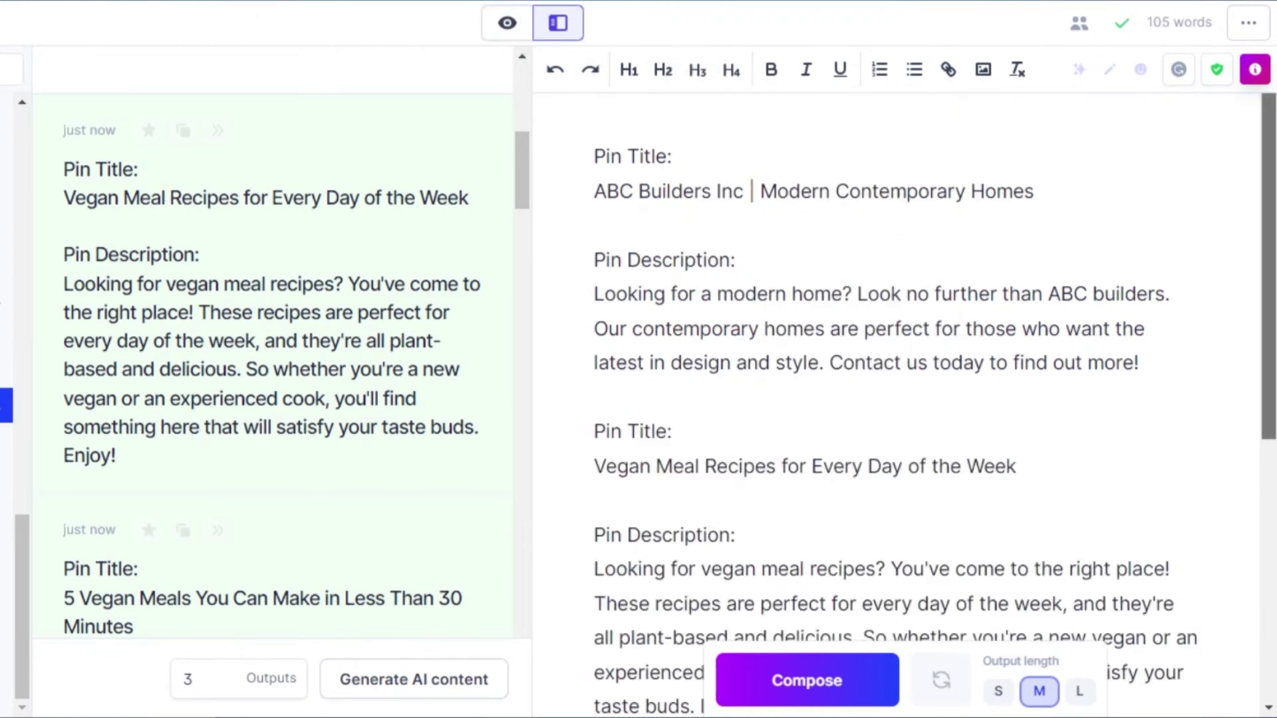
scroll(1176, 371, down, 3)
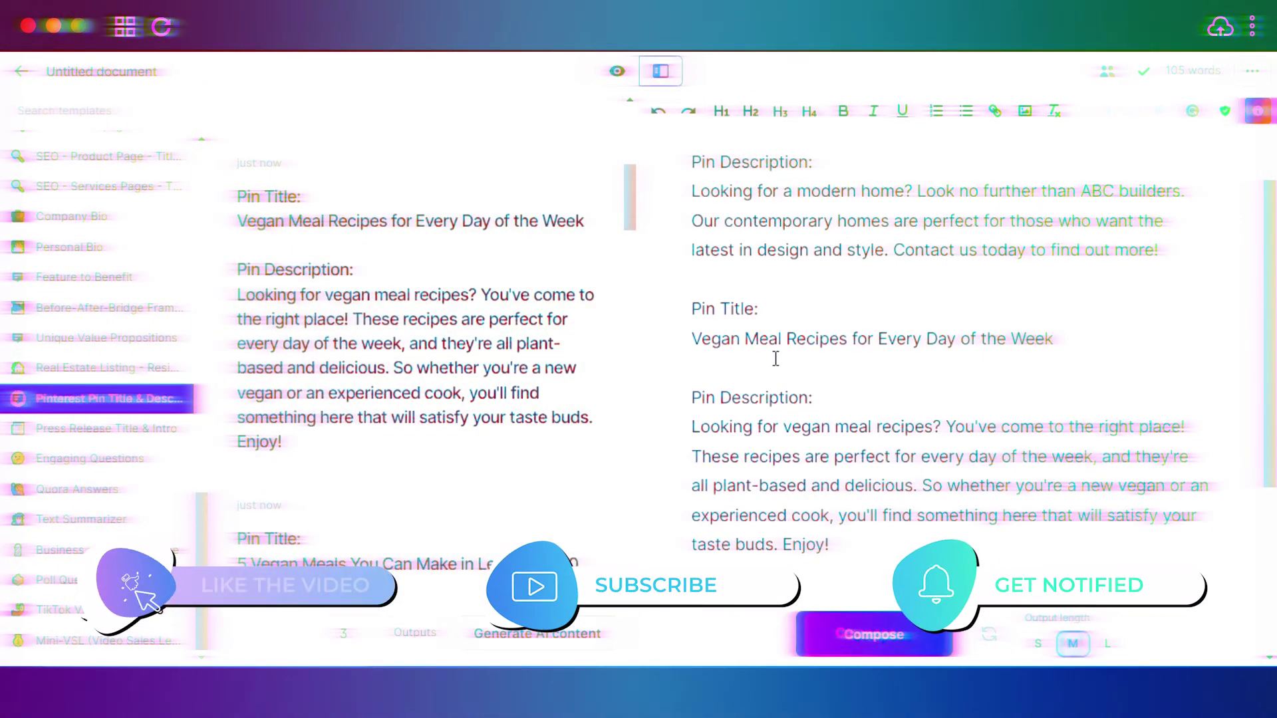
click(776, 358)
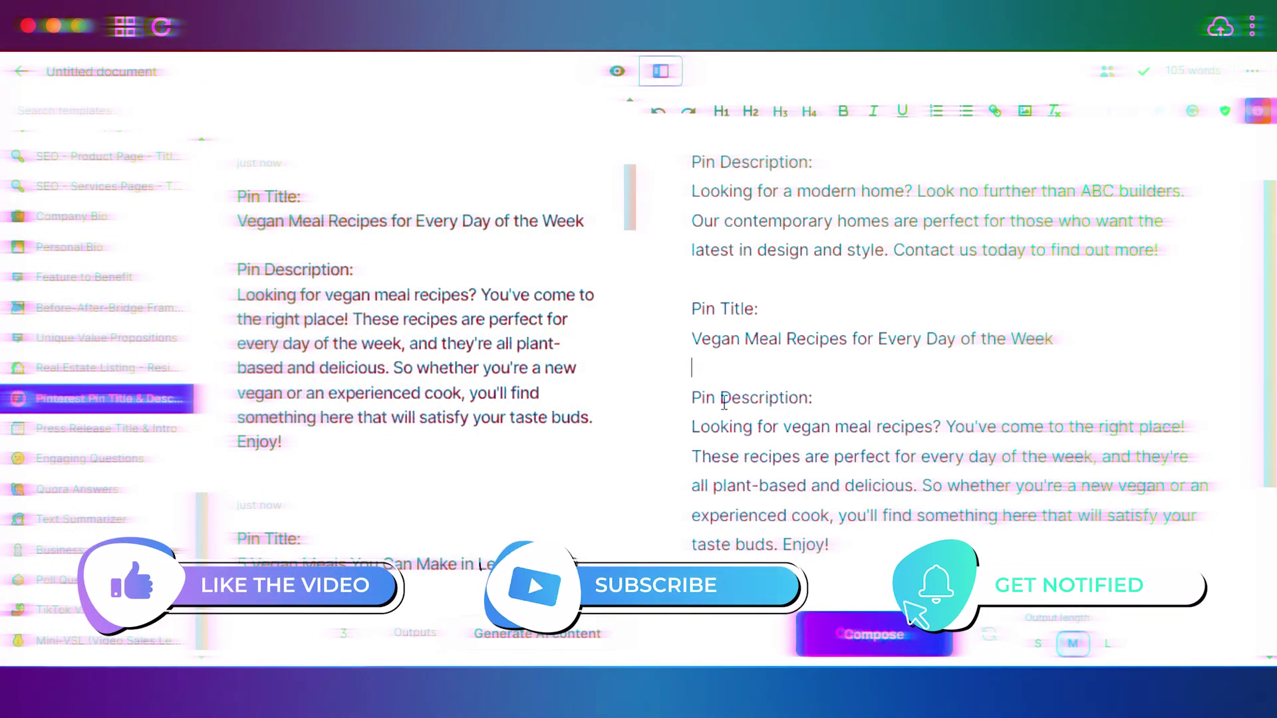
click(842, 543)
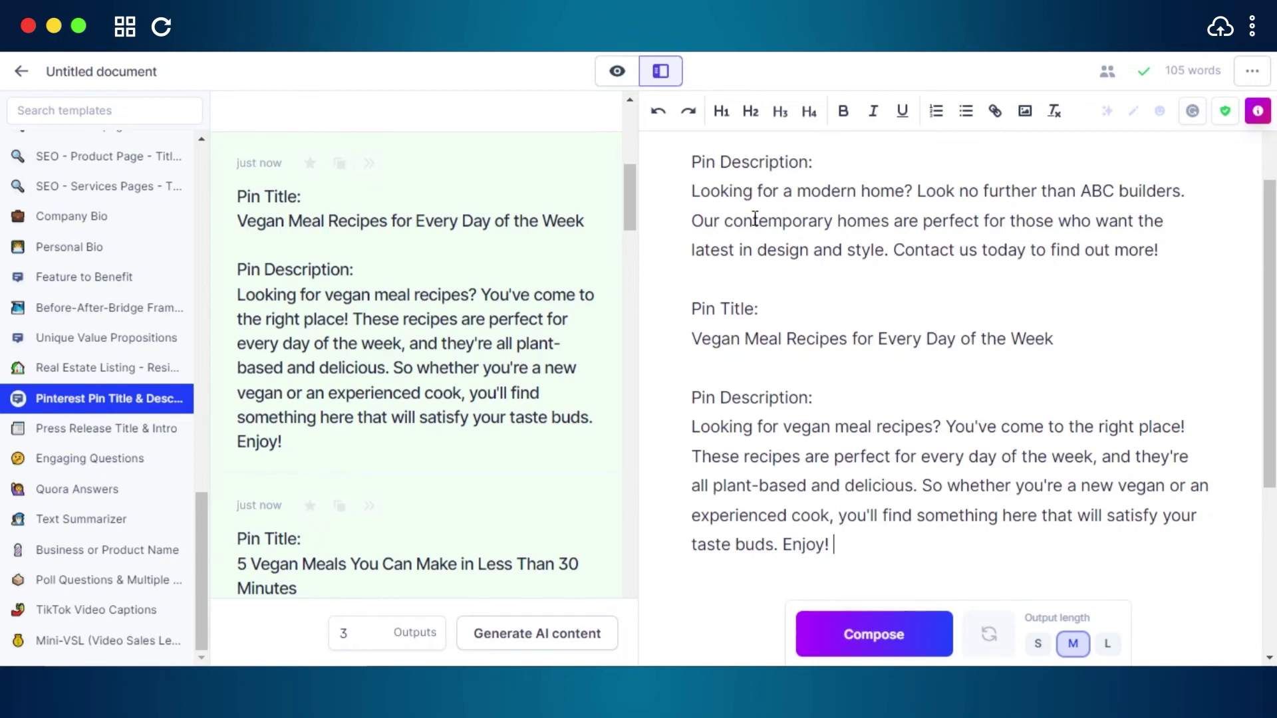
- Turn on Focus mode so a compose brief panel replaces the template library
click(616, 79)
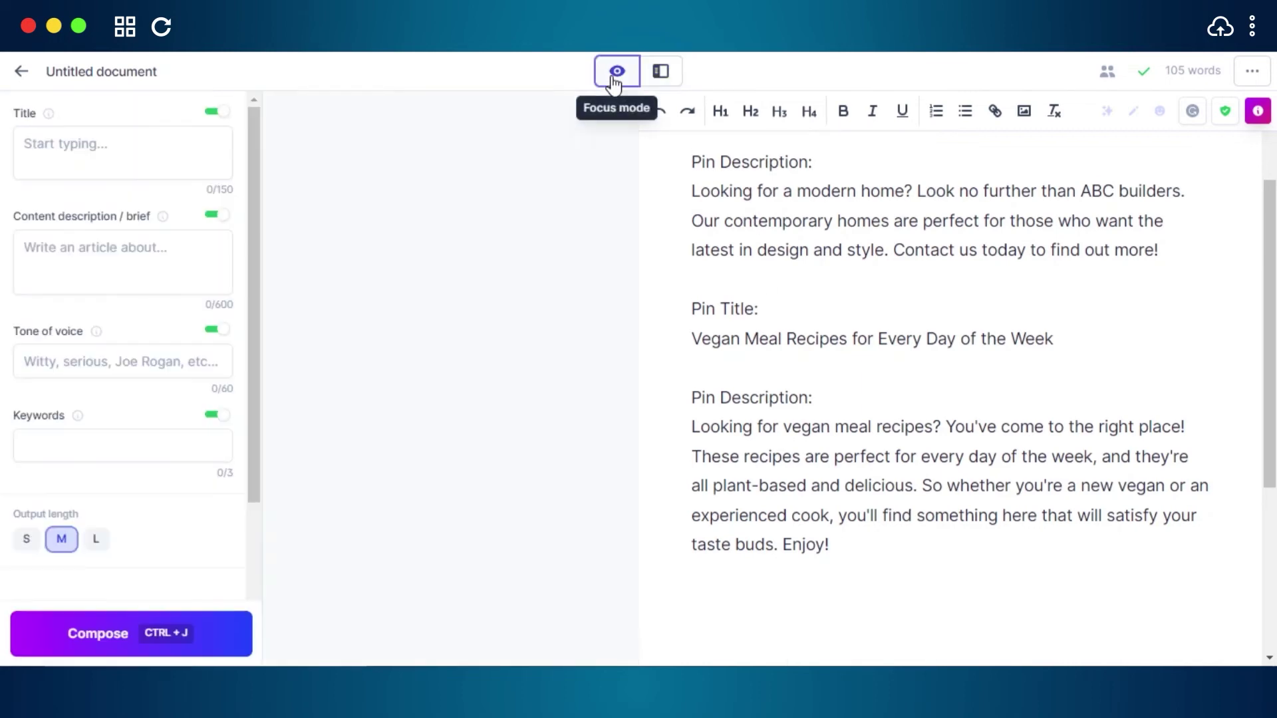